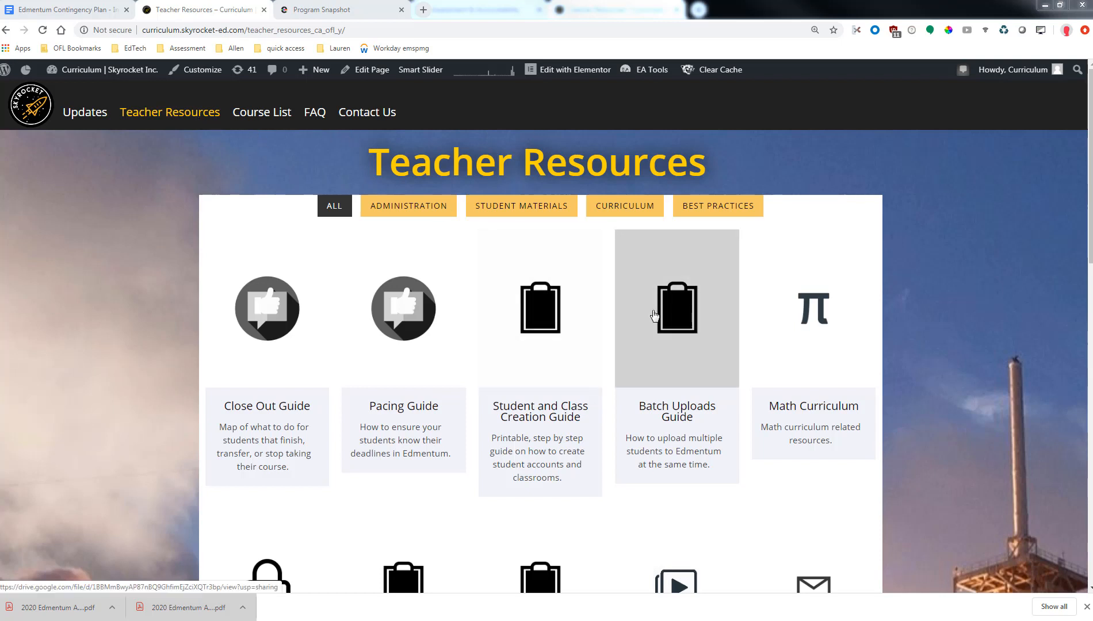
Download the Batch Upload Template.xlsx linked in the Batch Uploads Guide and open it in Excel
left_click(673, 319)
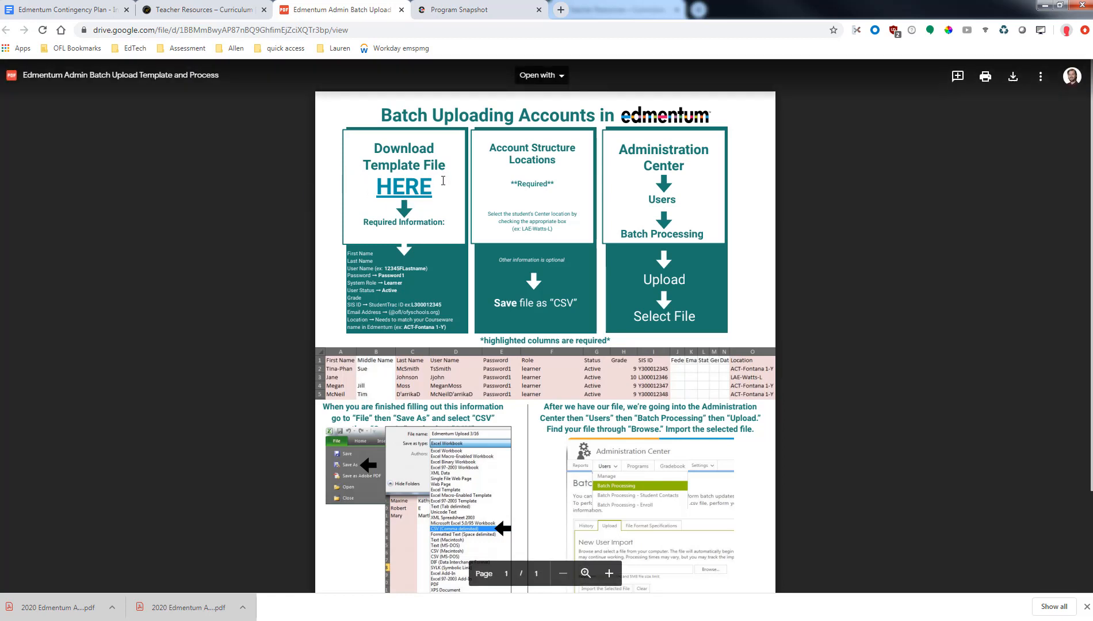
left_click(415, 193)
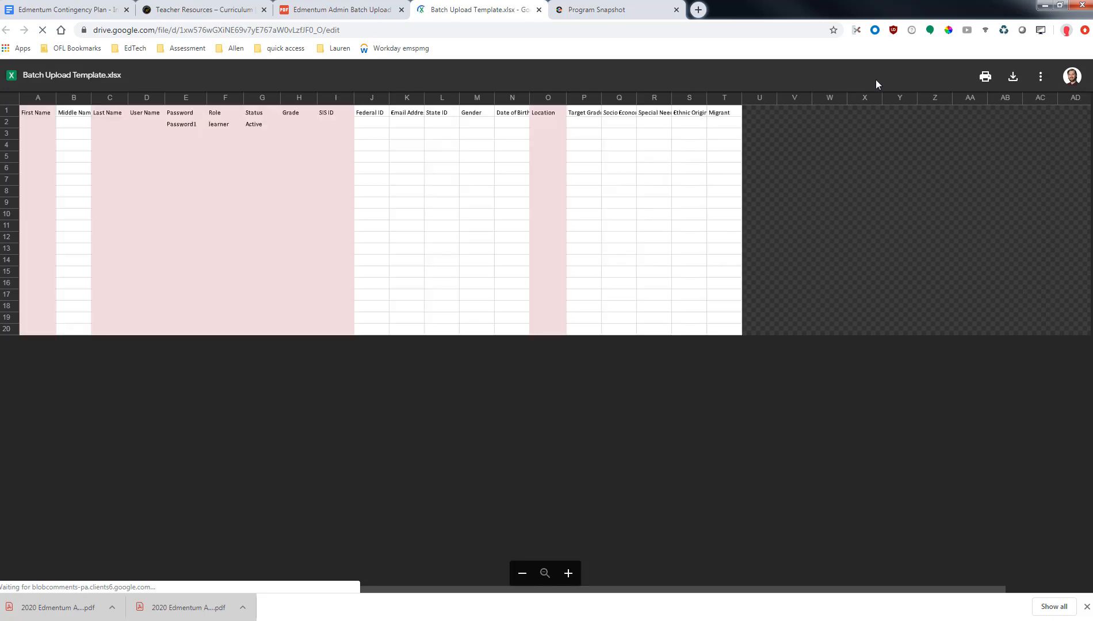
left_click(1013, 79)
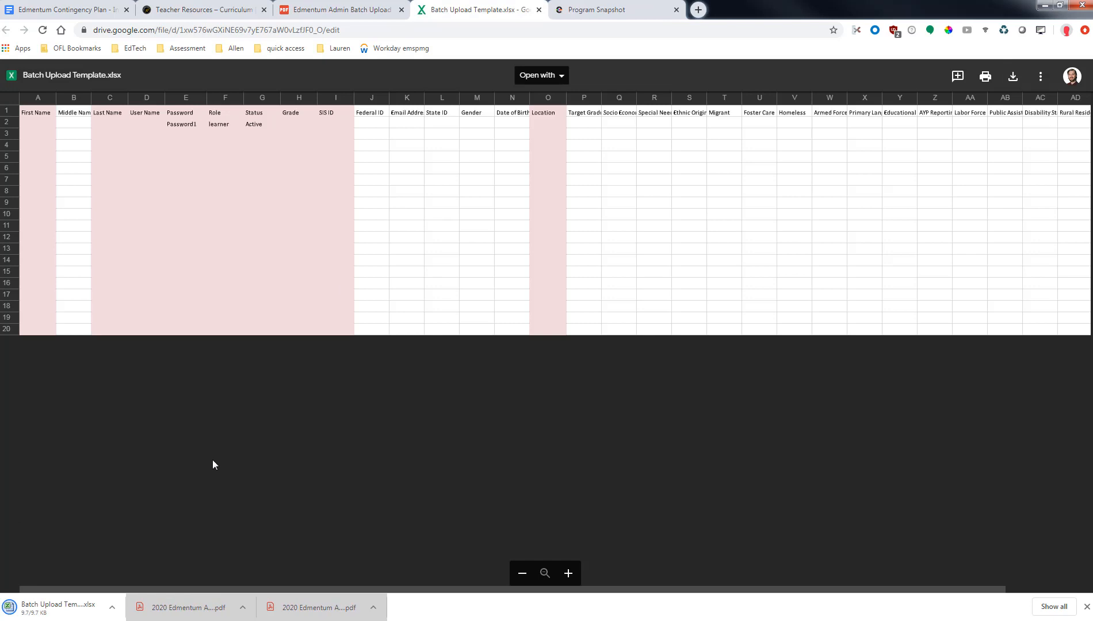
left_click(62, 610)
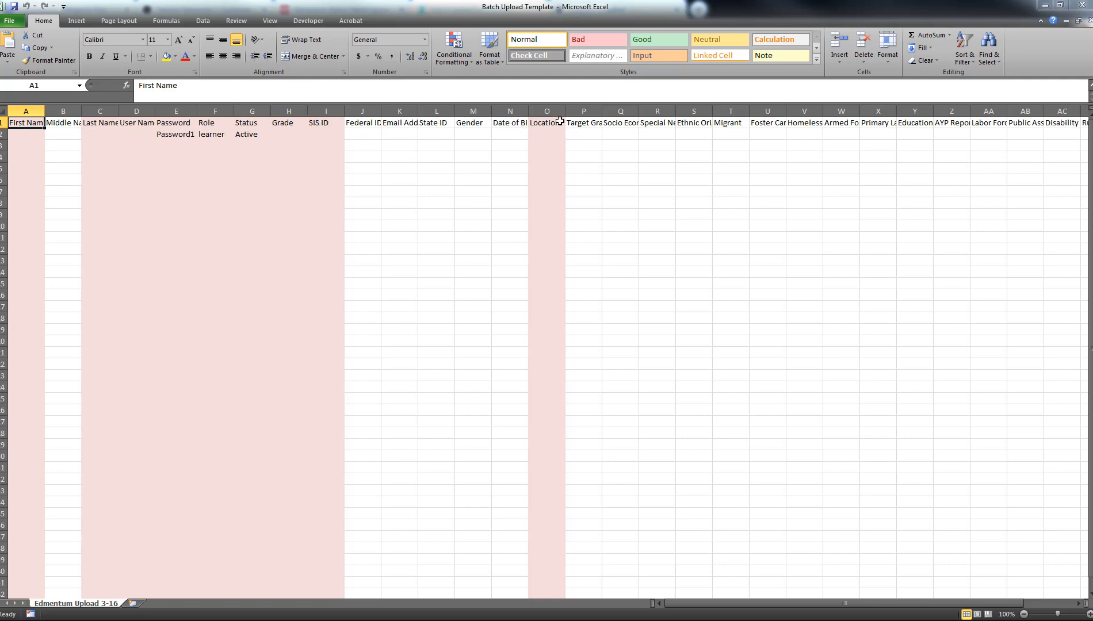
Fill the Role and Status columns down through row 36 with learner and Active
left_click(32, 137)
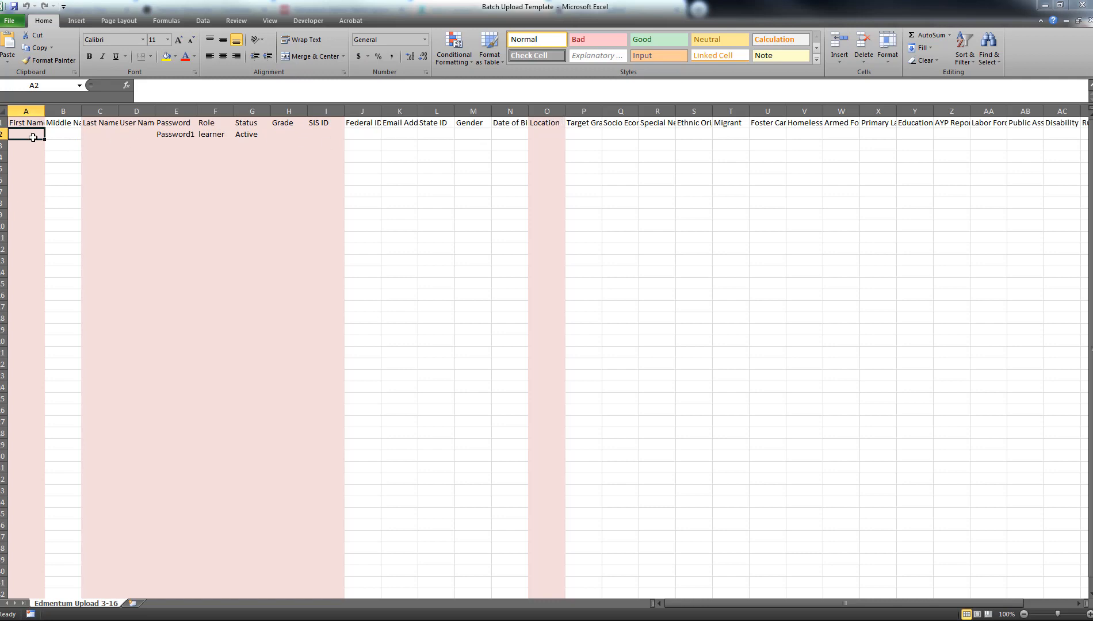
left_click(264, 153)
left_click_drag(179, 135, 281, 528)
left_click(204, 136)
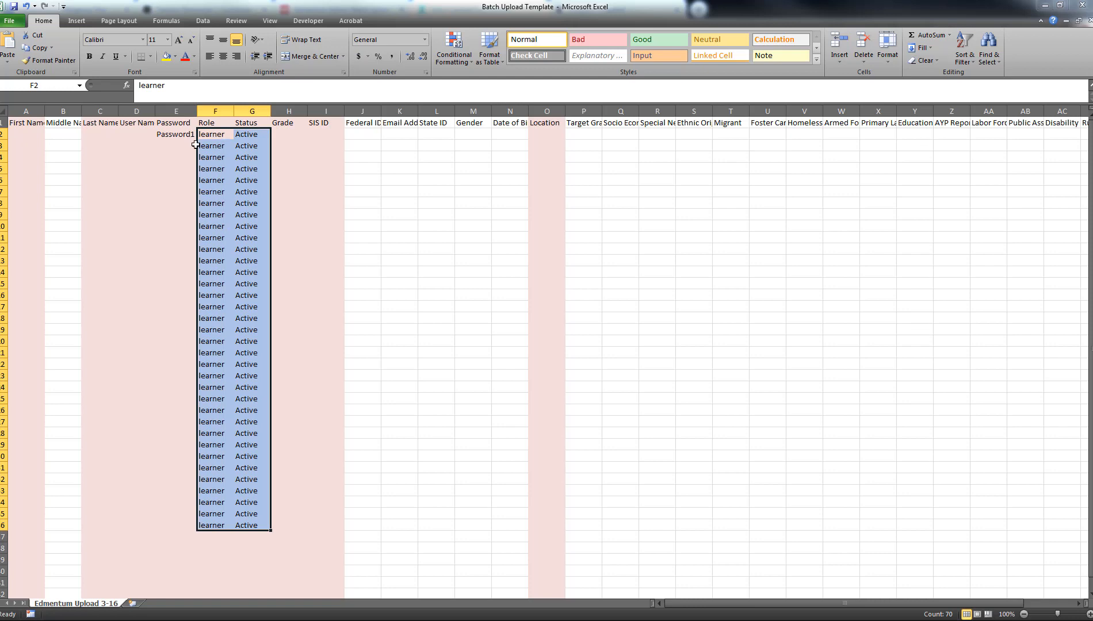
Copy the default account password from the first data row down the Password column through row 36
left_click(178, 136)
key("ctrl+c")
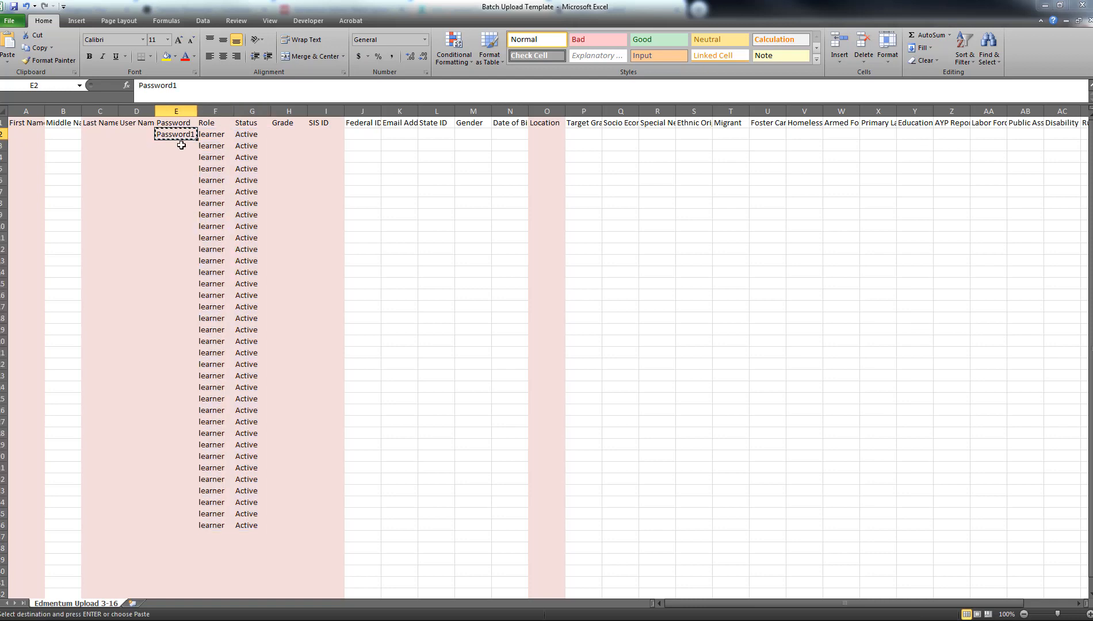
left_click(180, 145)
key("ctrl+v")
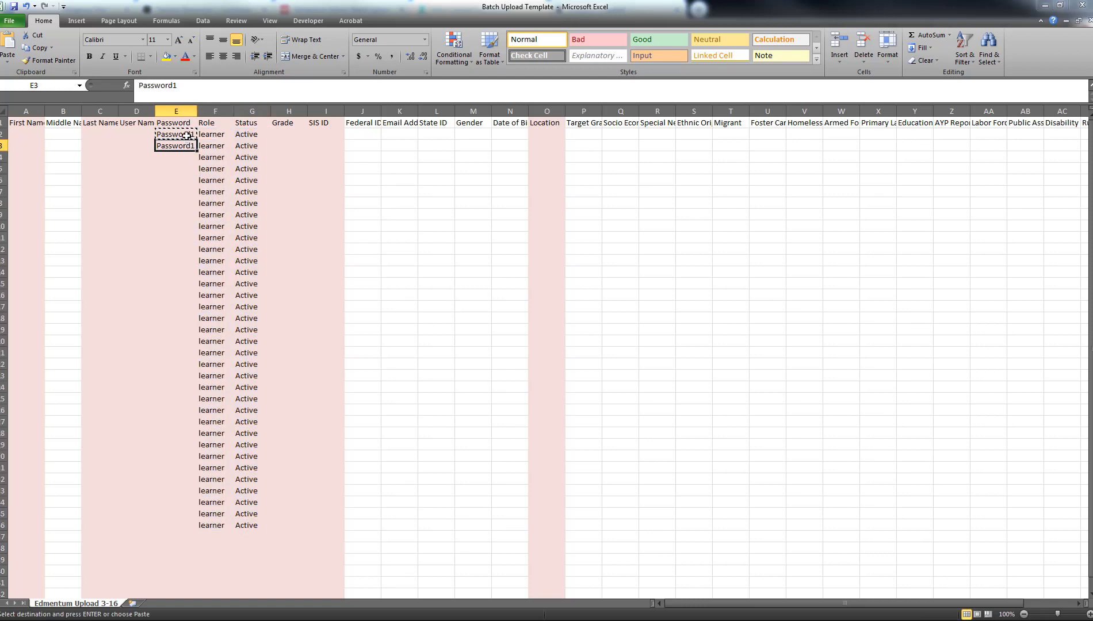
left_click_drag(196, 151, 197, 378)
left_click(161, 372)
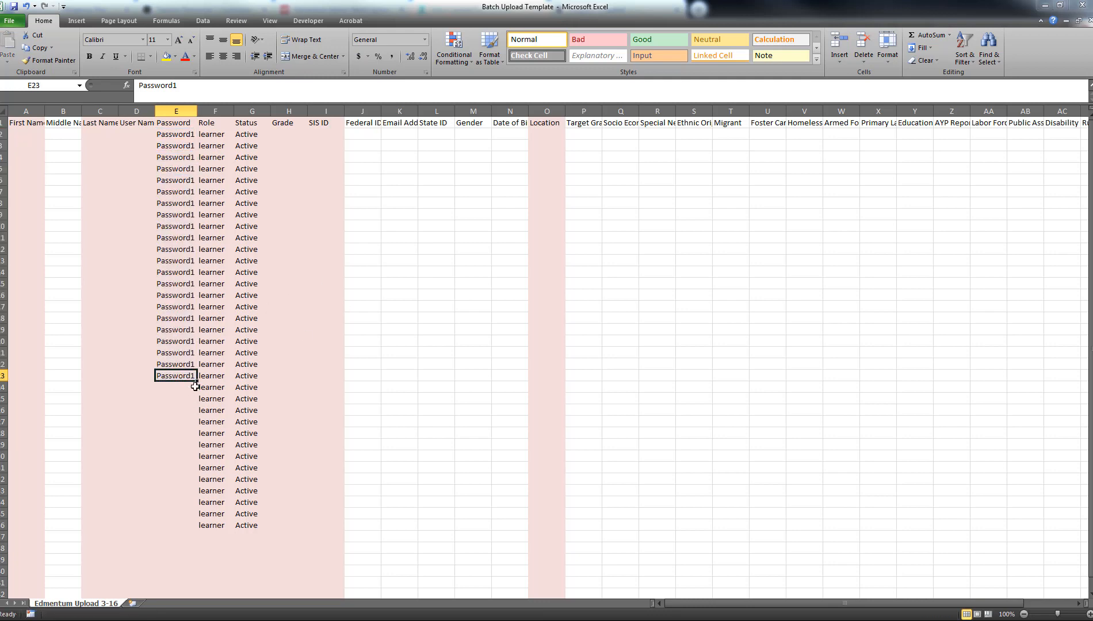
left_click(190, 368)
left_click_drag(190, 369, 198, 527)
left_click(394, 414)
Check the Courseware program location in Edmentum and fill the Location column from row 2 through row 36 with ACT-Fontana 1-Y
left_click(540, 134)
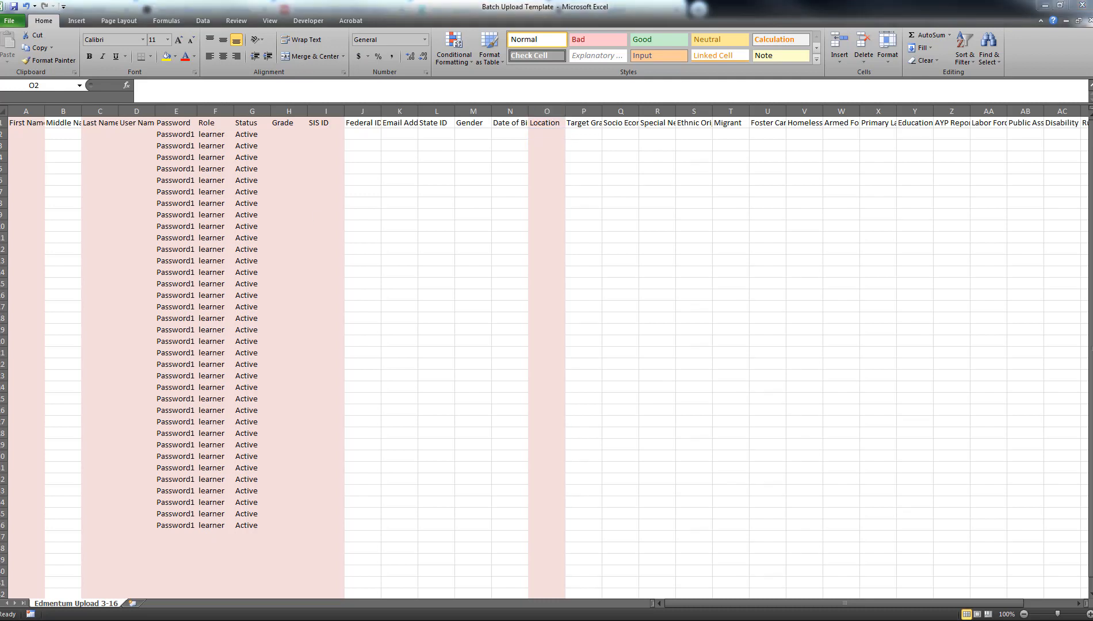
key("alt+Tab")
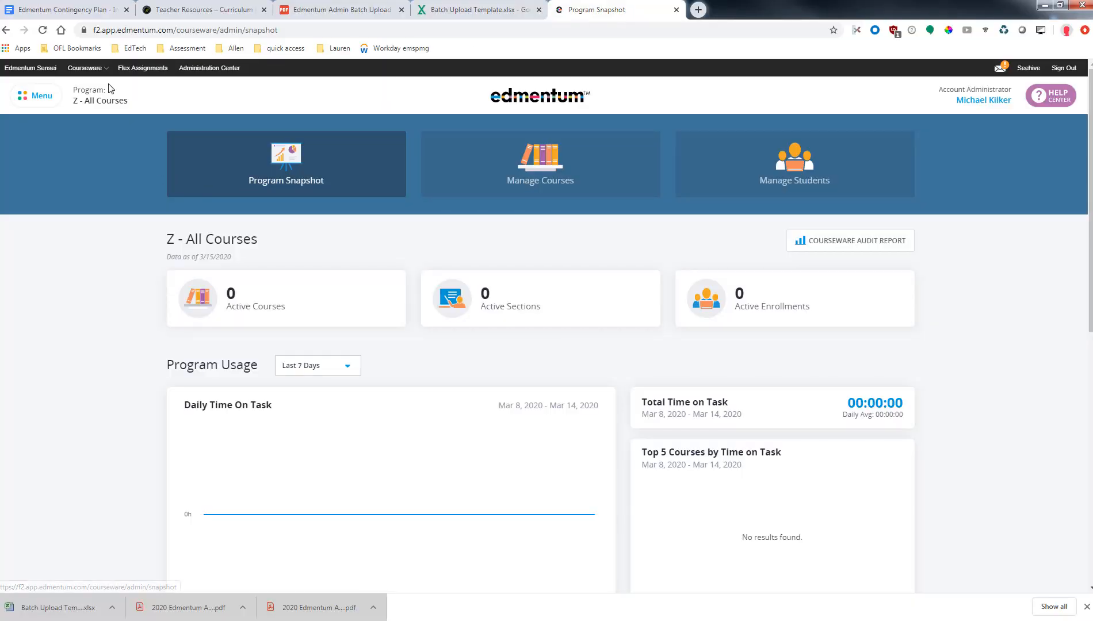
left_click(86, 68)
key("alt+Tab")
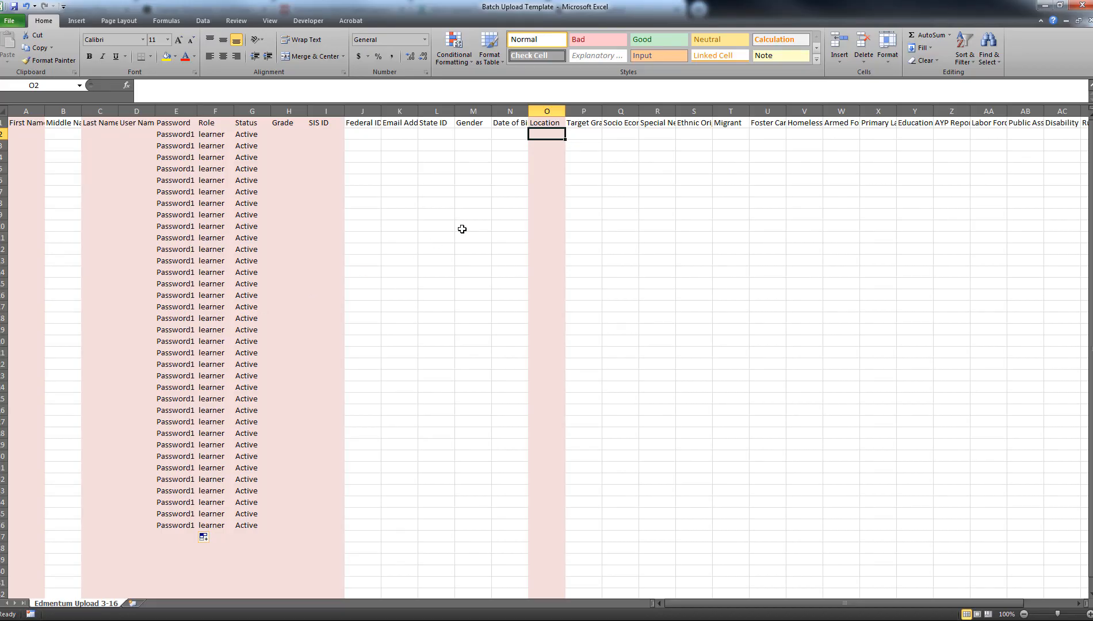
type("ACT")
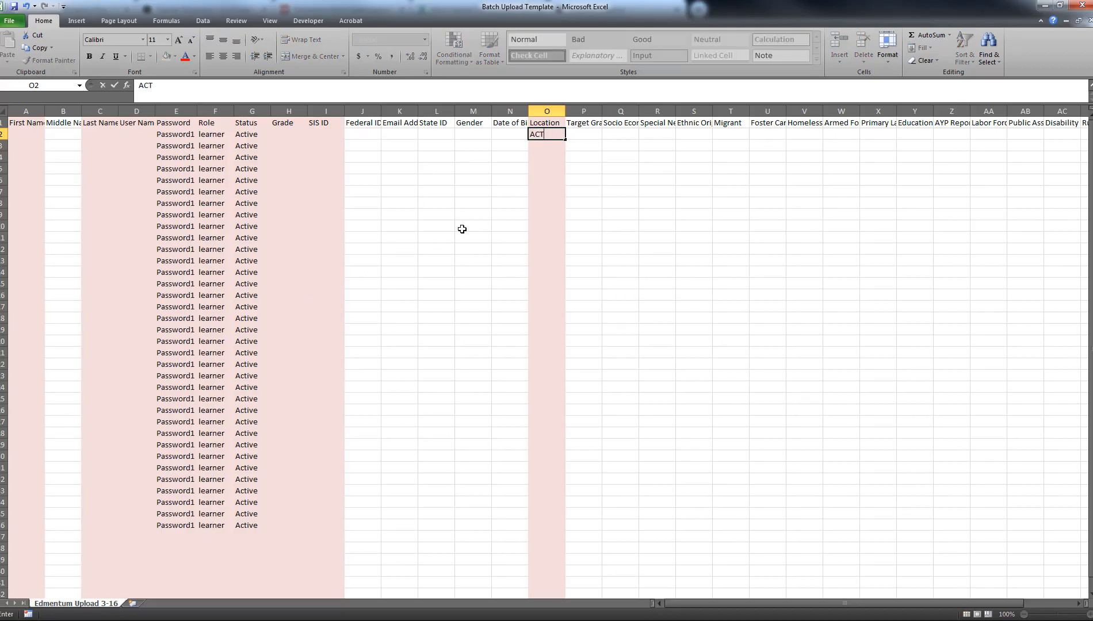
type("-Fontana 1")
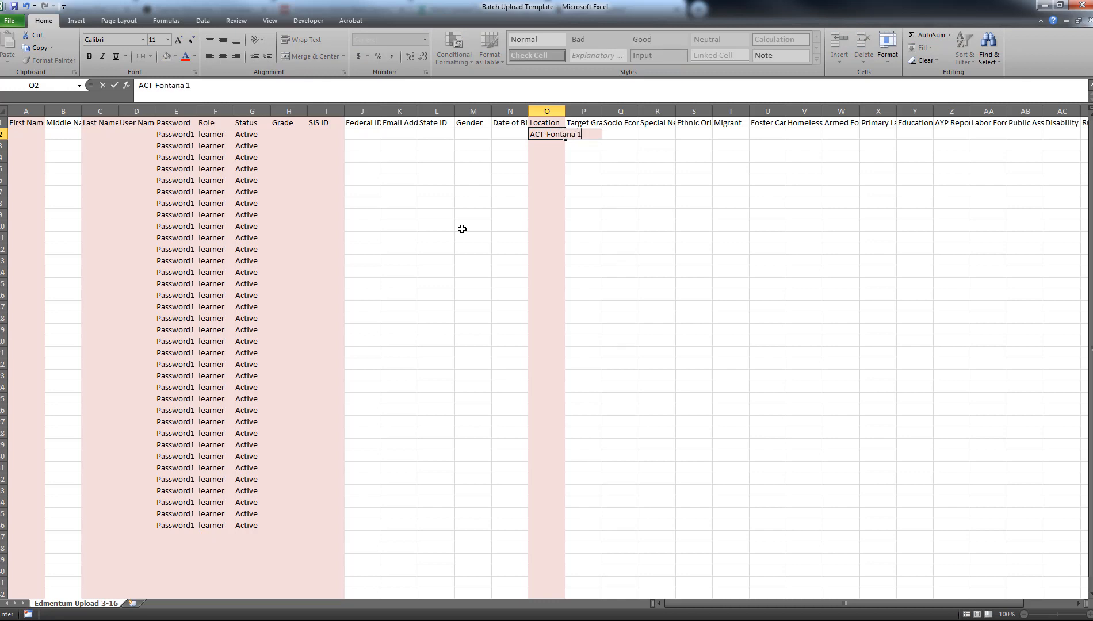
type("-Y")
key("ctrl+Return")
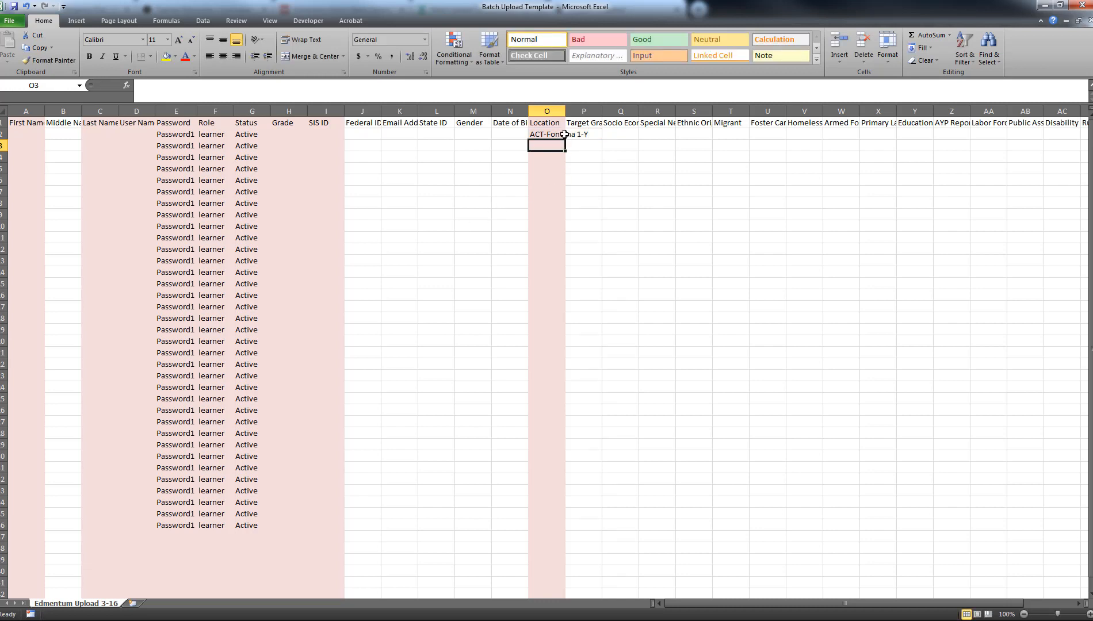
left_click_drag(565, 141, 563, 532)
left_click(699, 500)
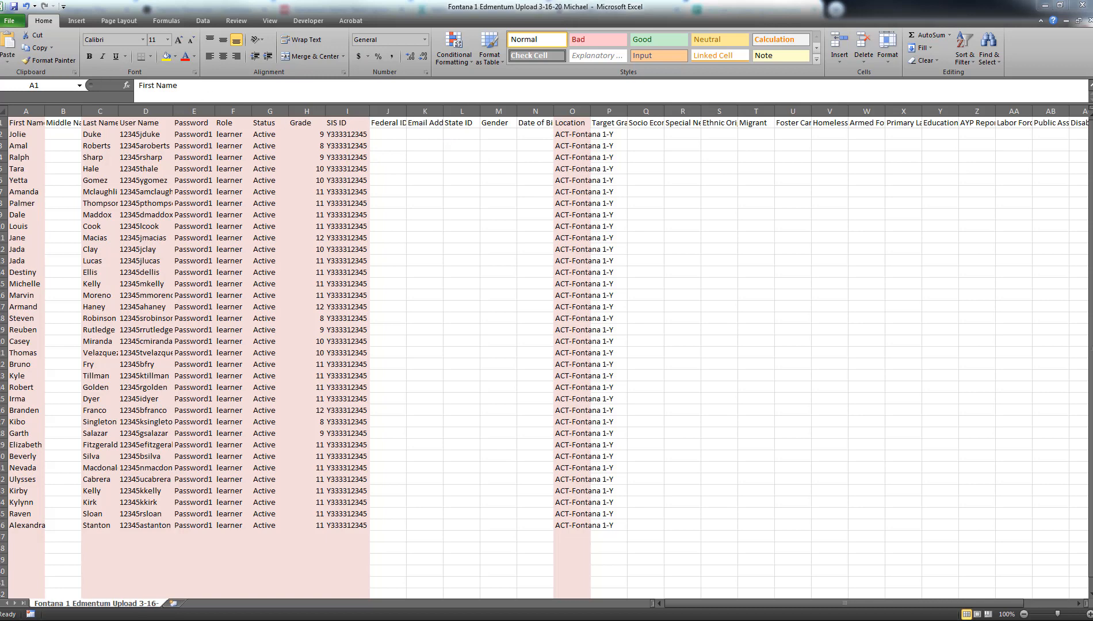
Start saving a copy of the completed Fontana 1 workbook with CSV (Comma delimited) as its file type
left_click(15, 23)
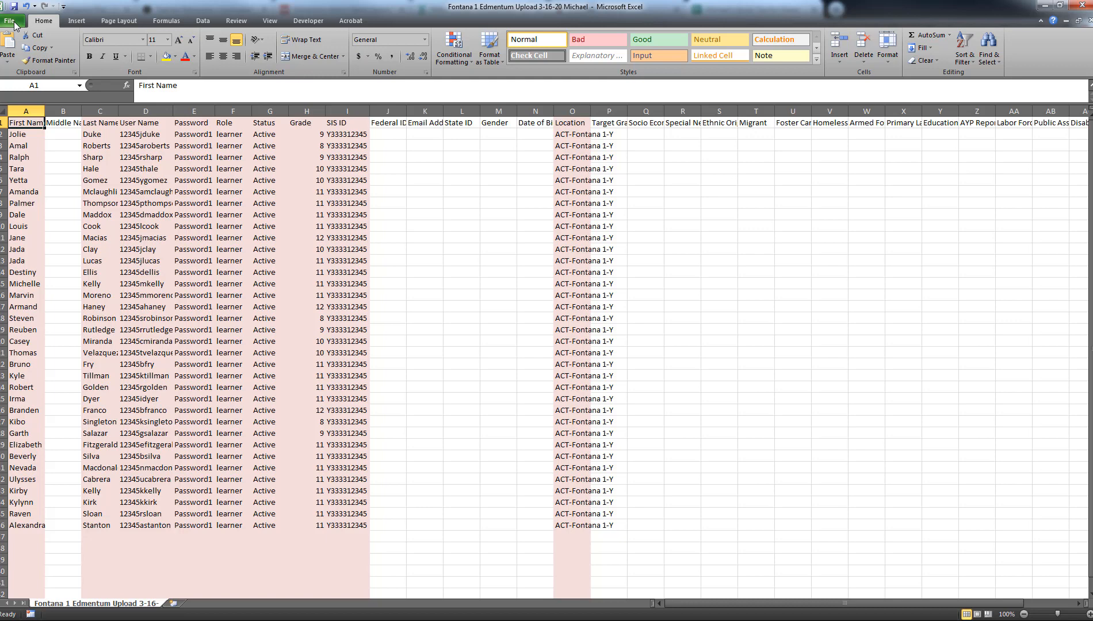
left_click(14, 23)
key("Escape")
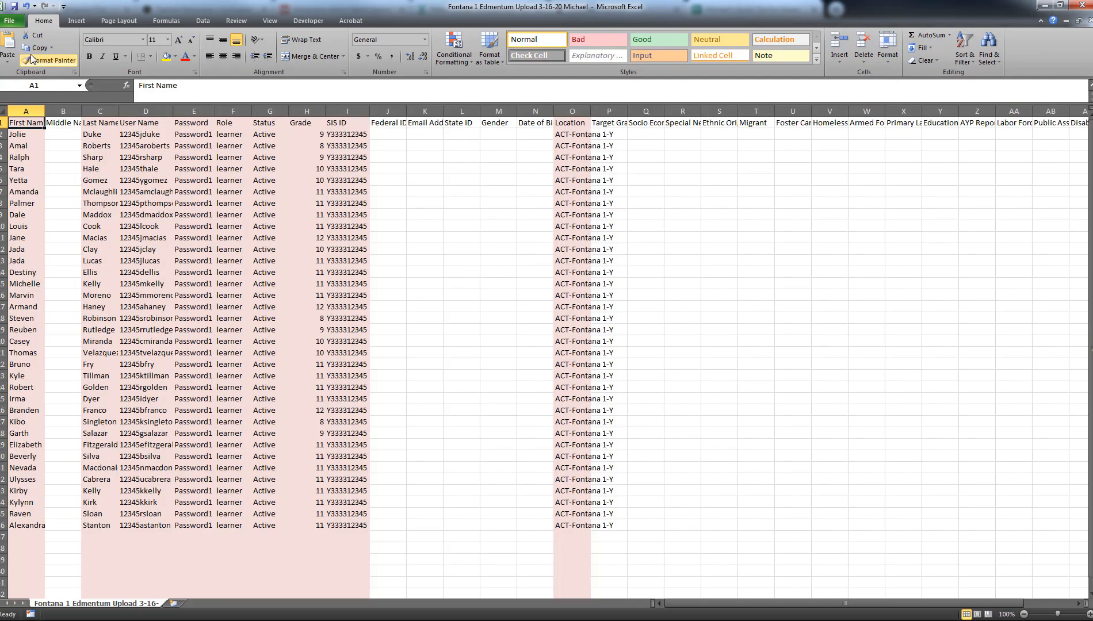
key("F12")
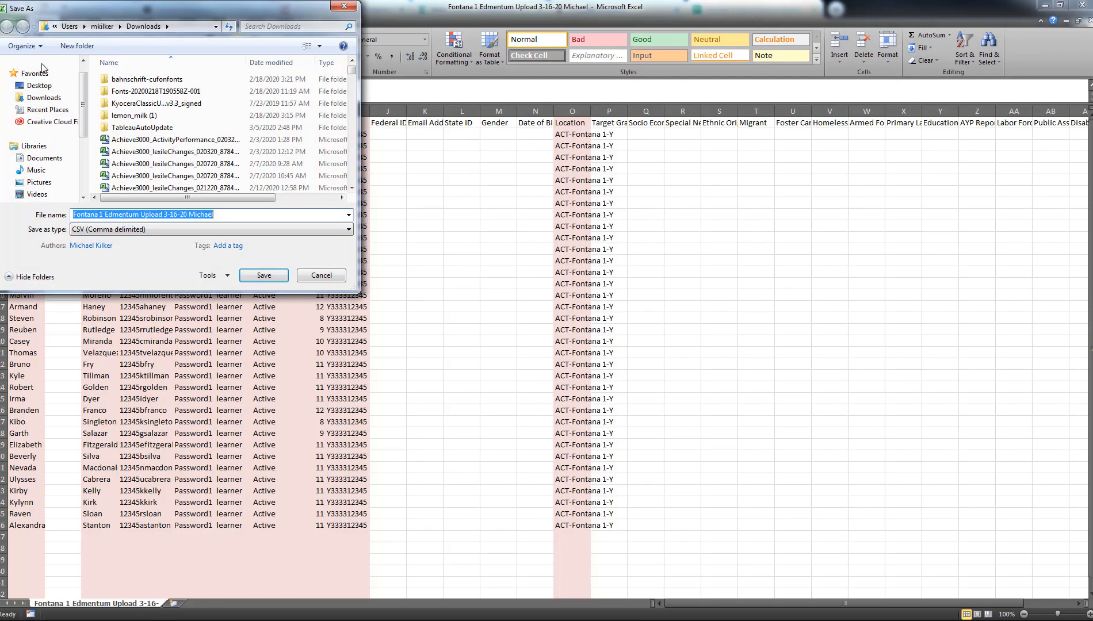
left_click_drag(236, 216, 76, 215)
left_click(236, 217)
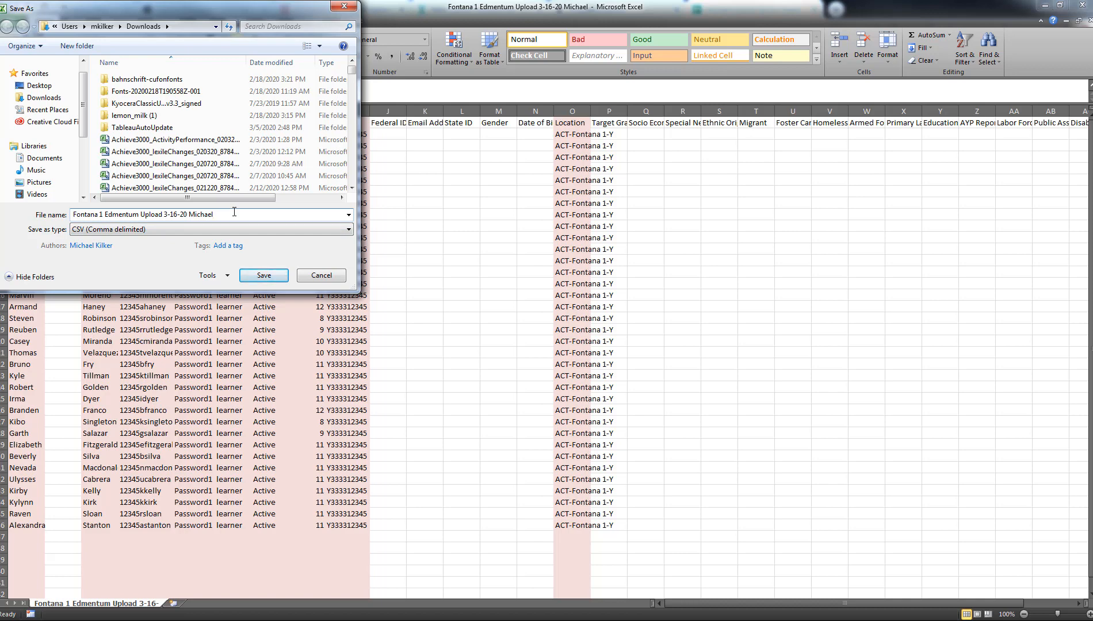
left_click(97, 232)
left_click(97, 241)
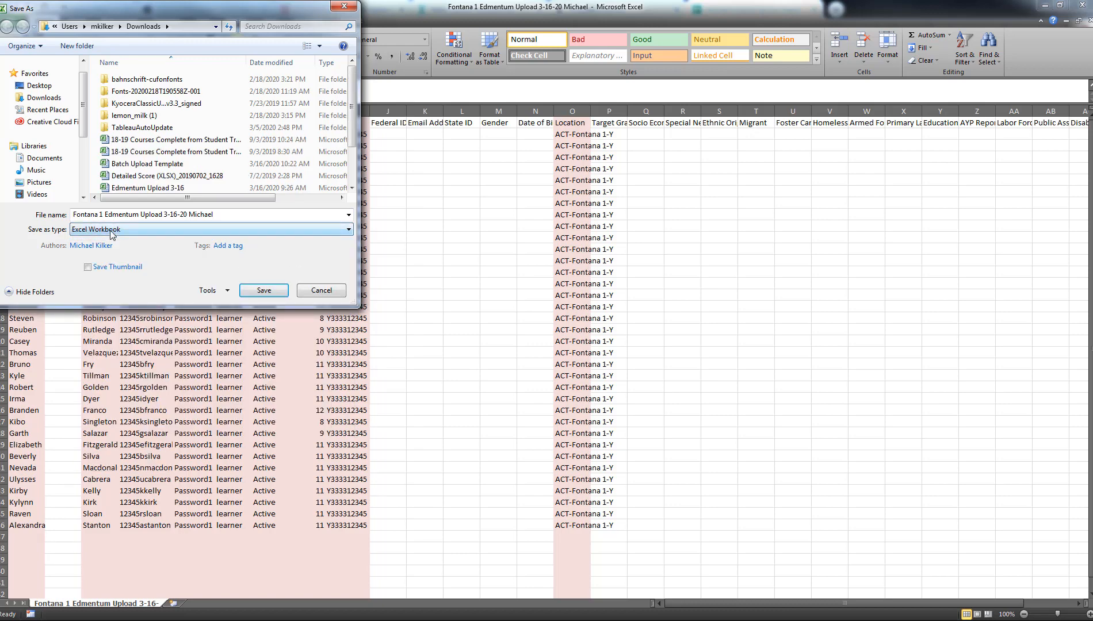
left_click(101, 231)
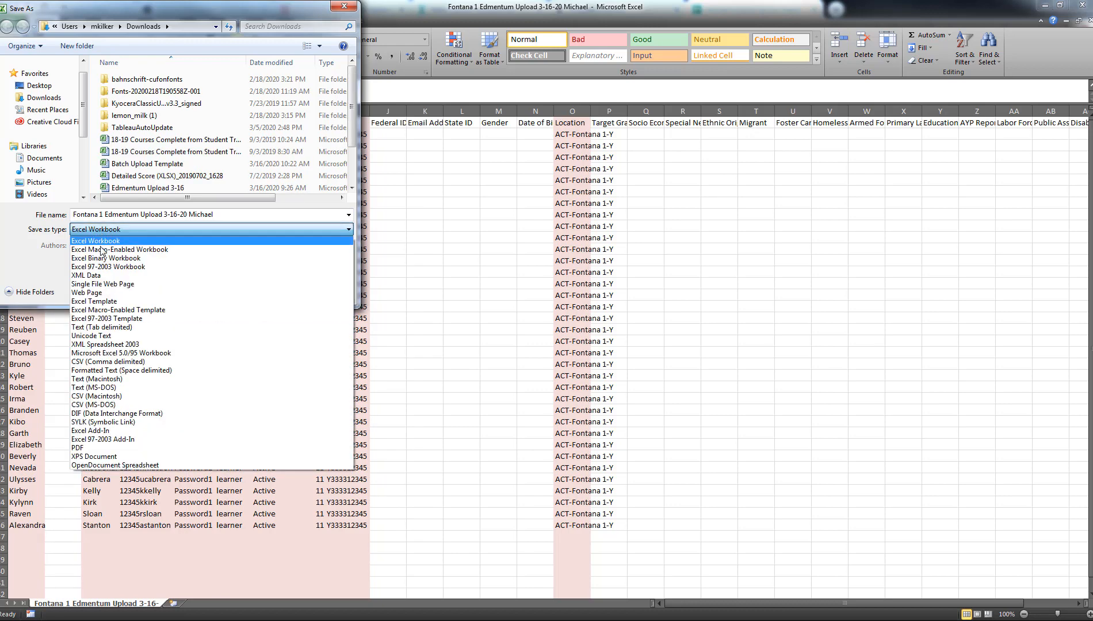
left_click(109, 363)
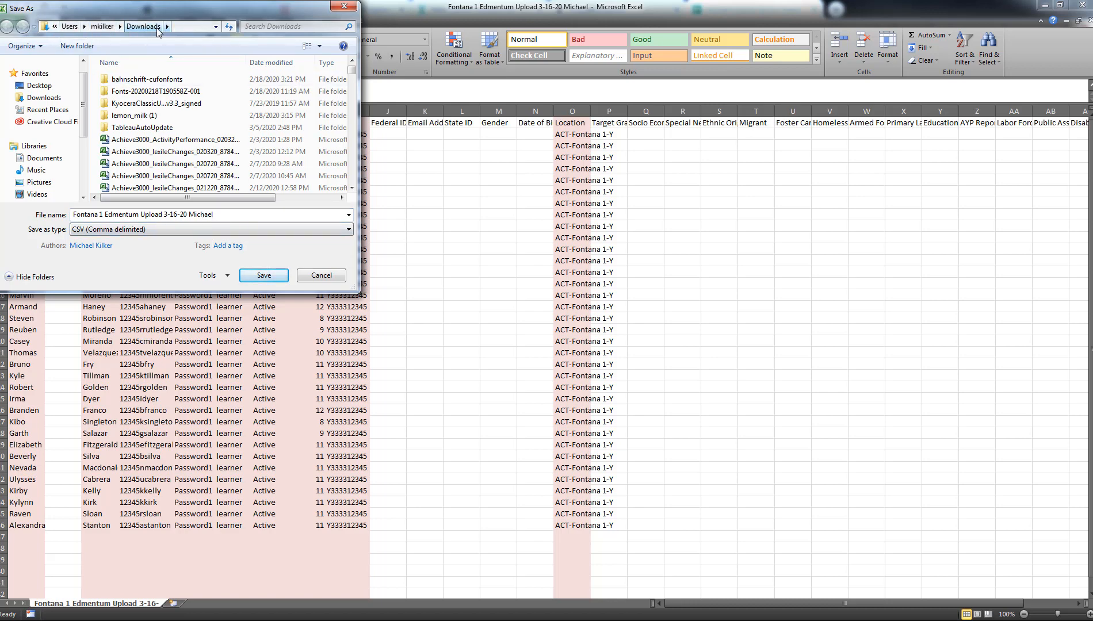
Save the CSV copy to the Desktop and keep the workbook in the CSV format
left_click(39, 85)
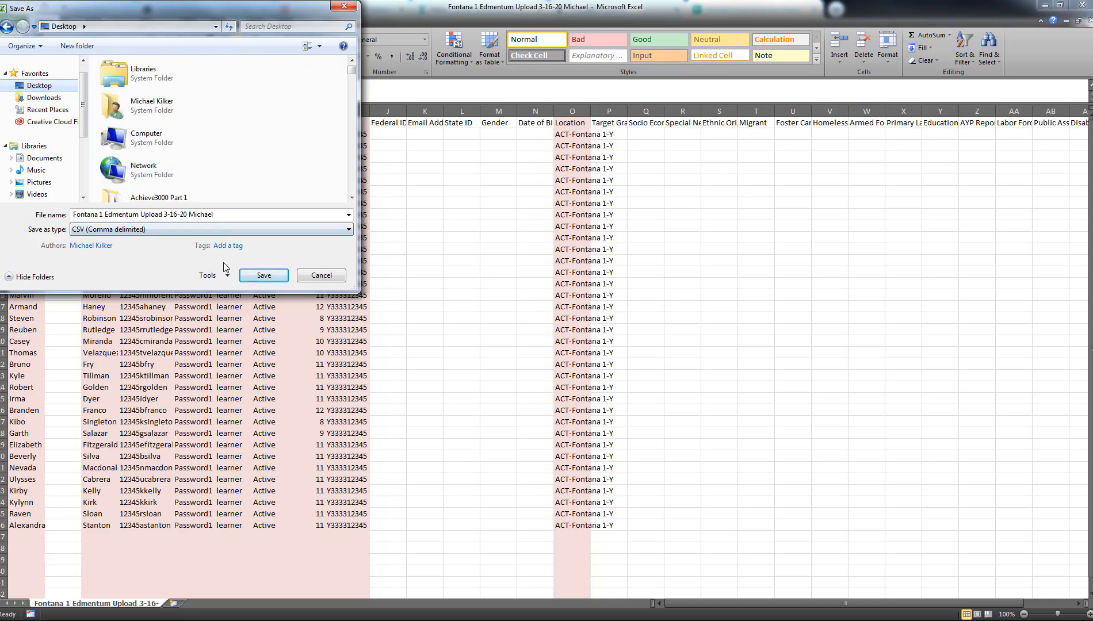
left_click(264, 276)
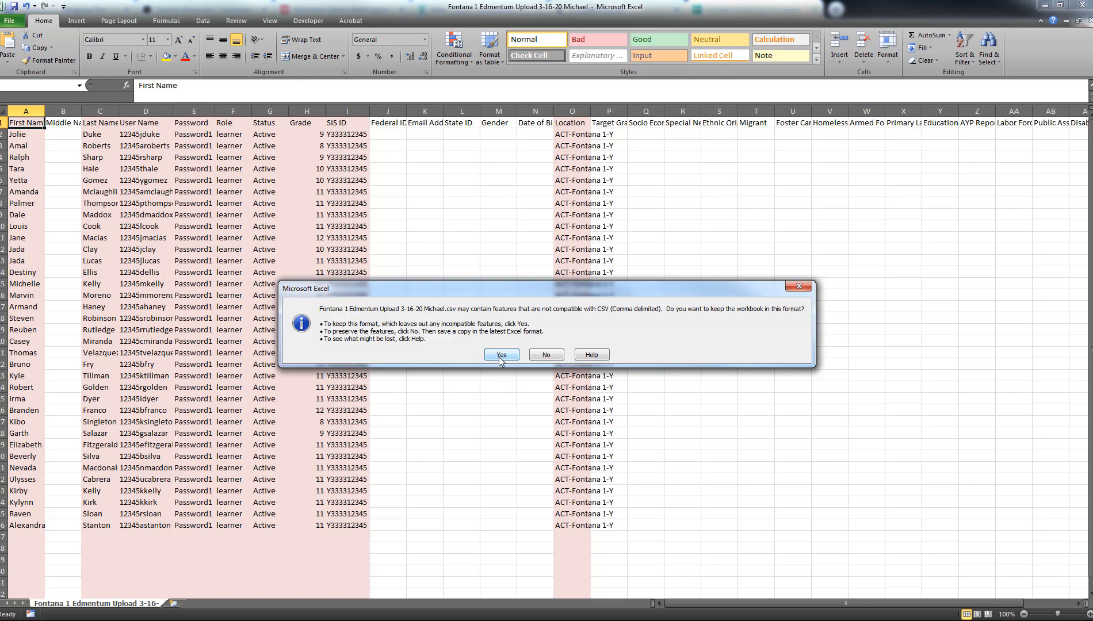
left_click(500, 356)
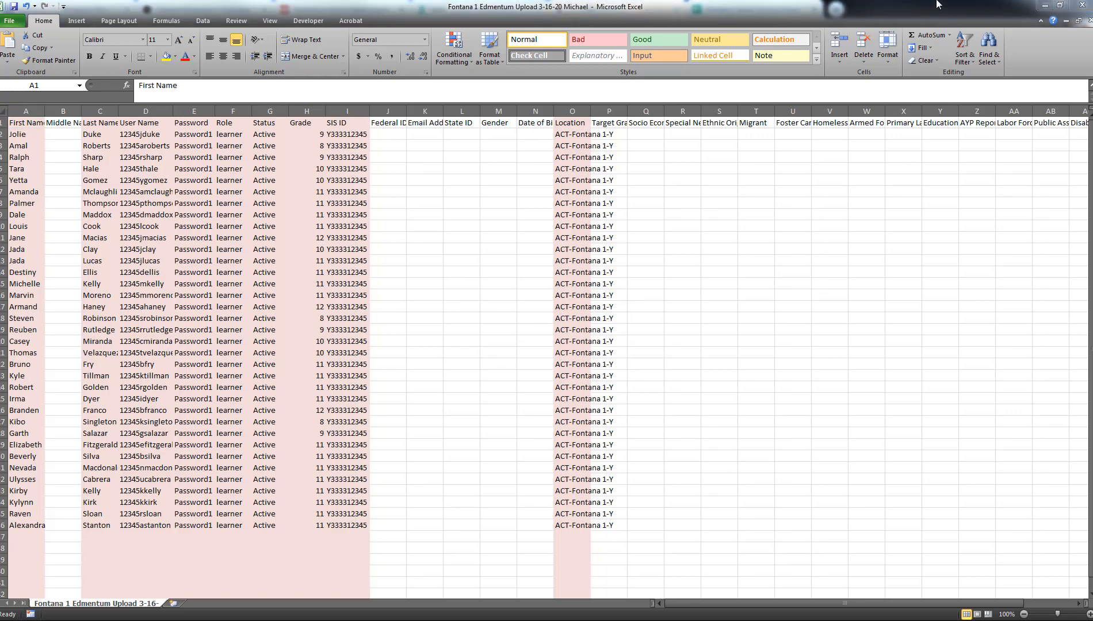
Switch to Edmentum in the browser and open the Batch Processing upload page for users in the Administration Center
left_click(1042, 7)
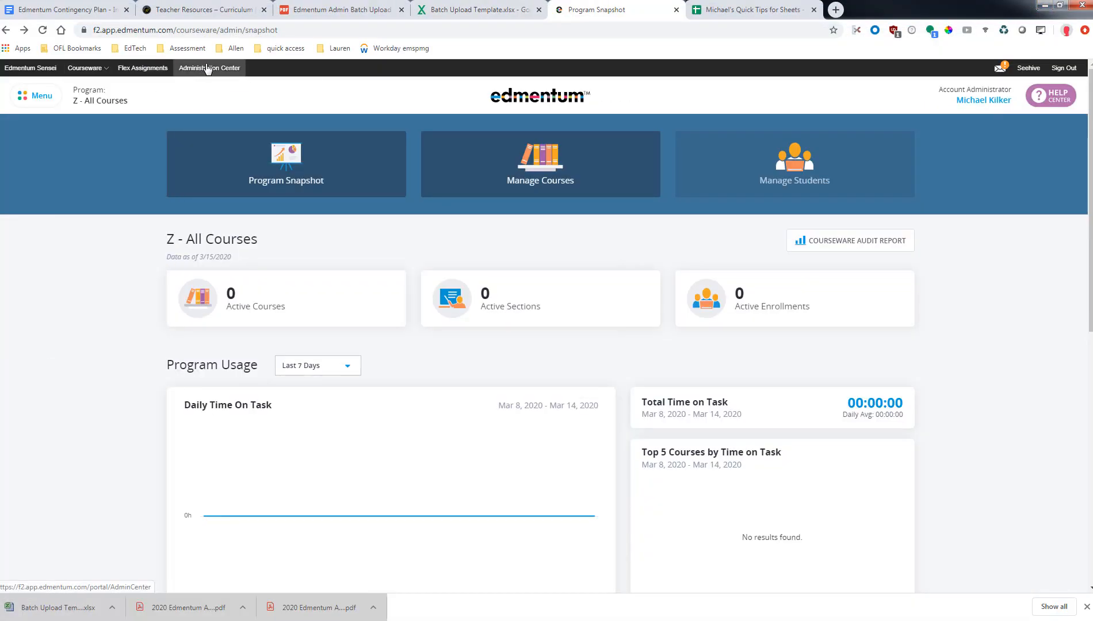
left_click(240, 70)
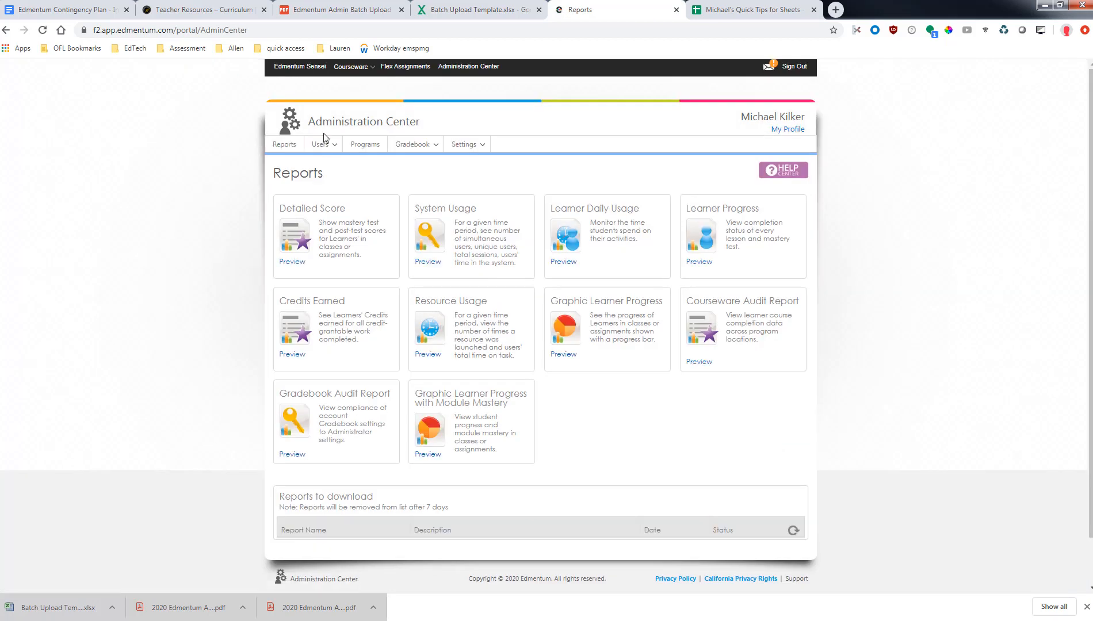
left_click(328, 146)
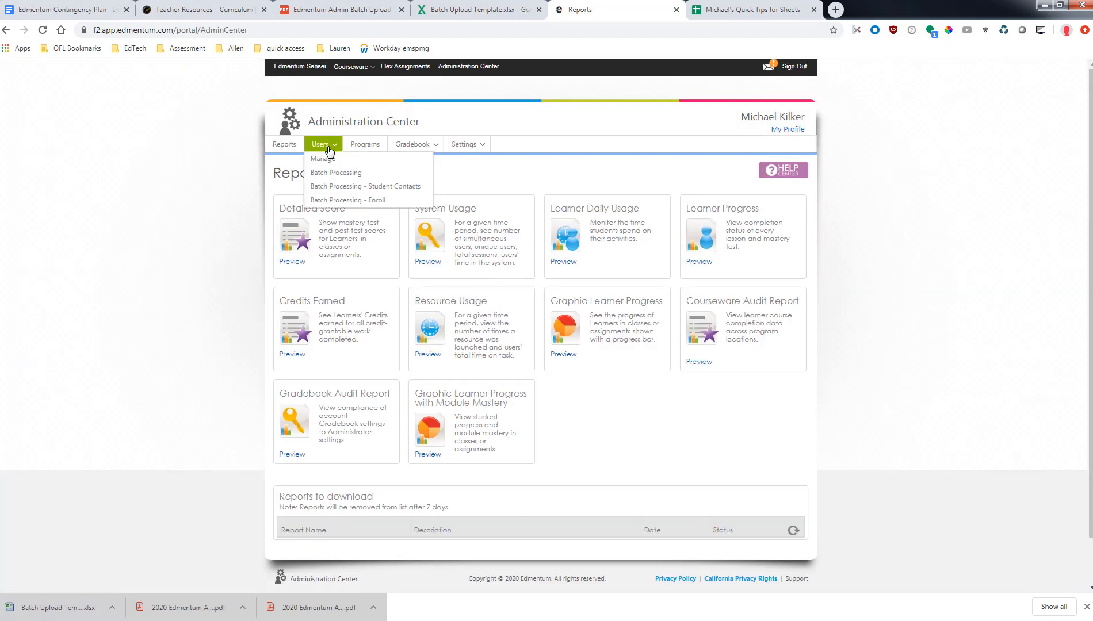
left_click(373, 173)
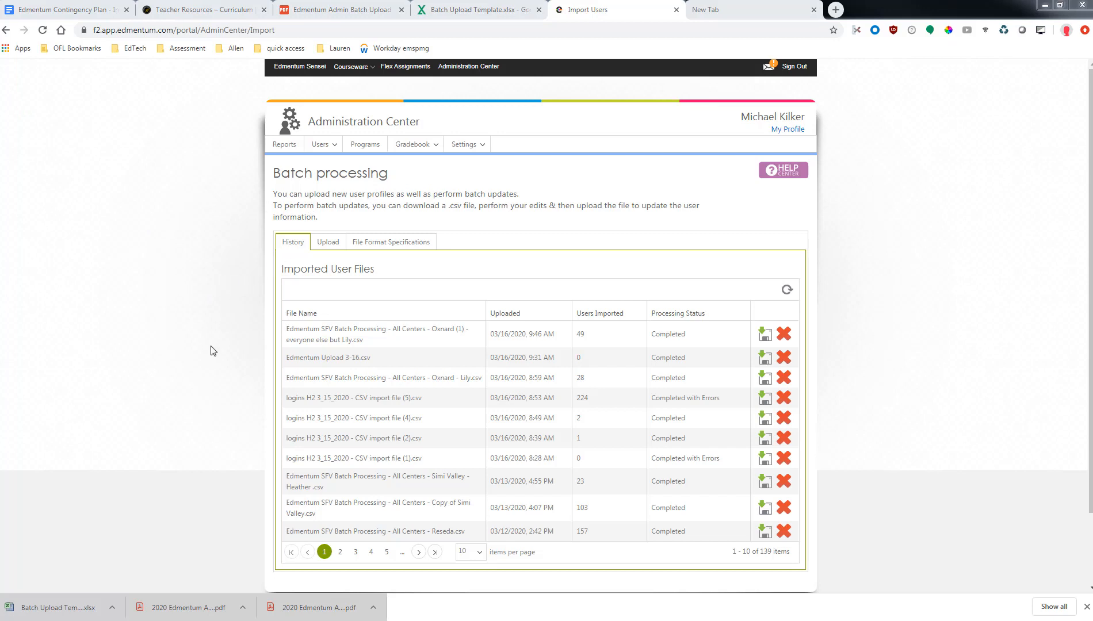
left_click(330, 246)
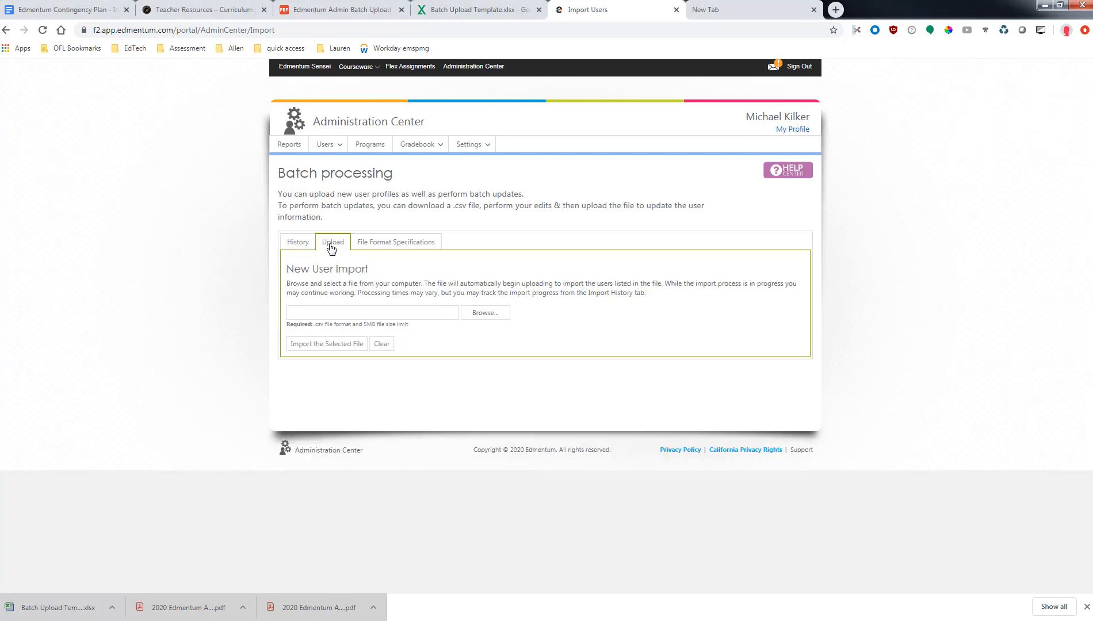
Choose the Fontana 1 Edmentum Upload 3-16-20 CSV file from the Desktop and import it as new users
left_click(497, 317)
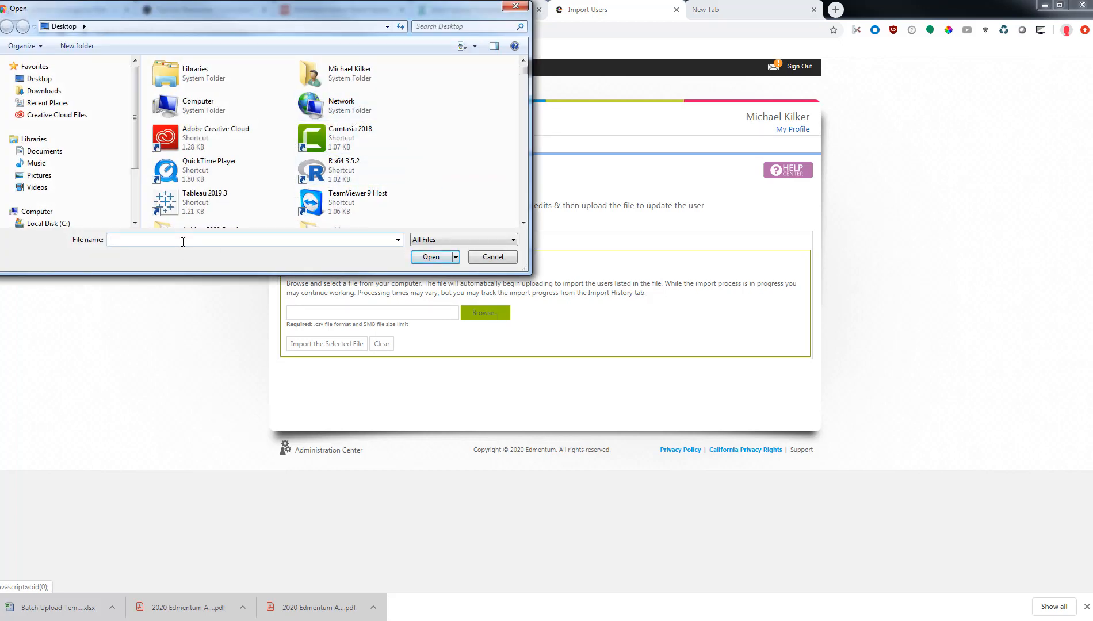
type("fon")
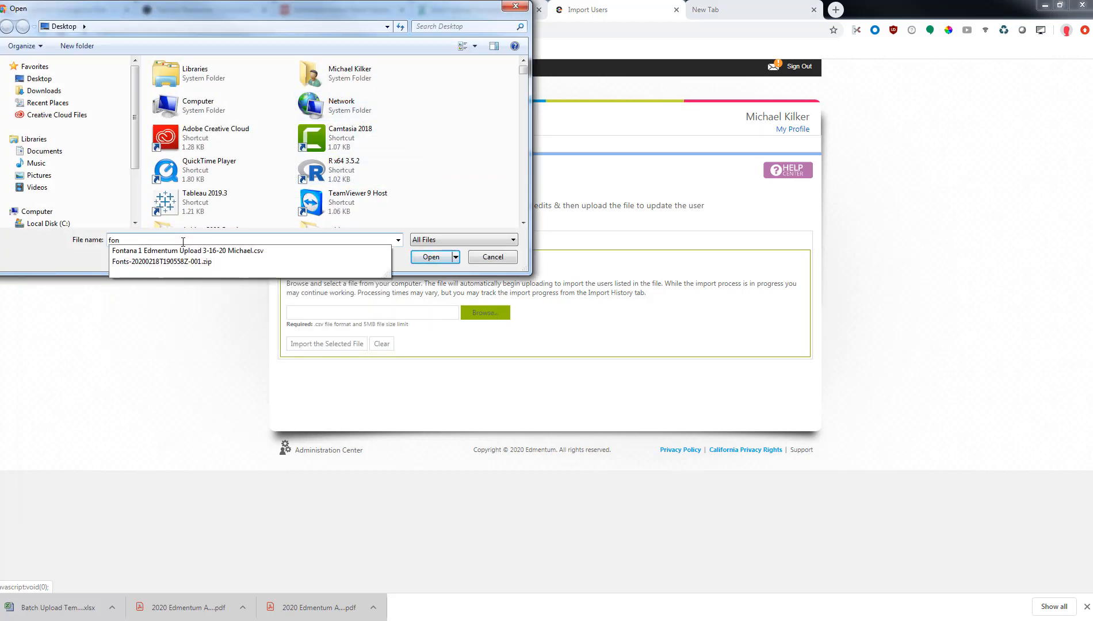
left_click(178, 254)
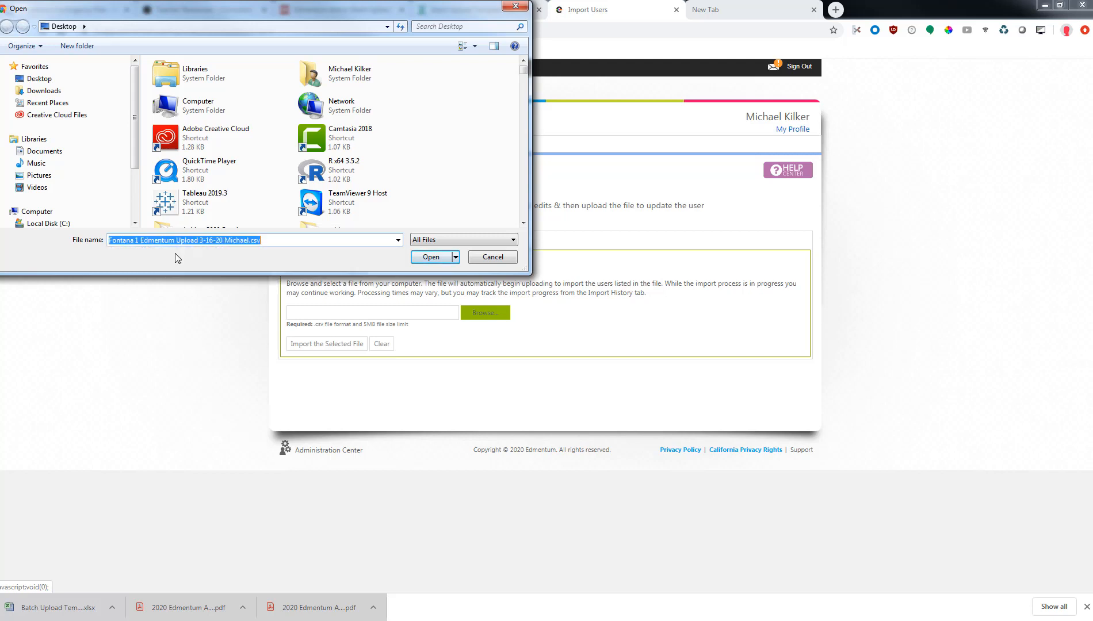
left_click(437, 257)
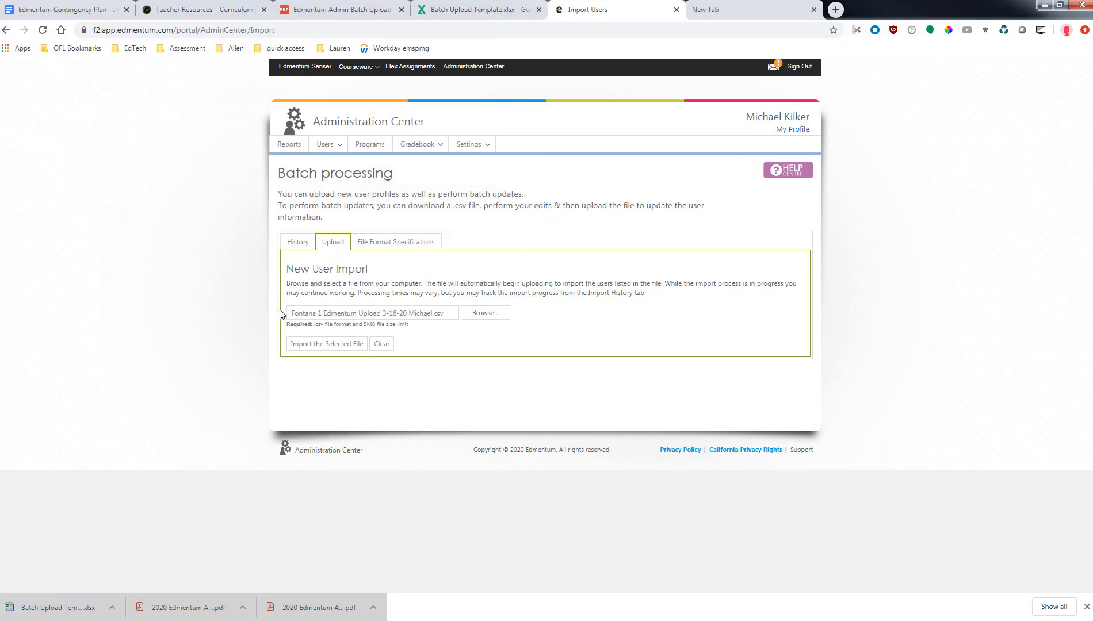
left_click(291, 343)
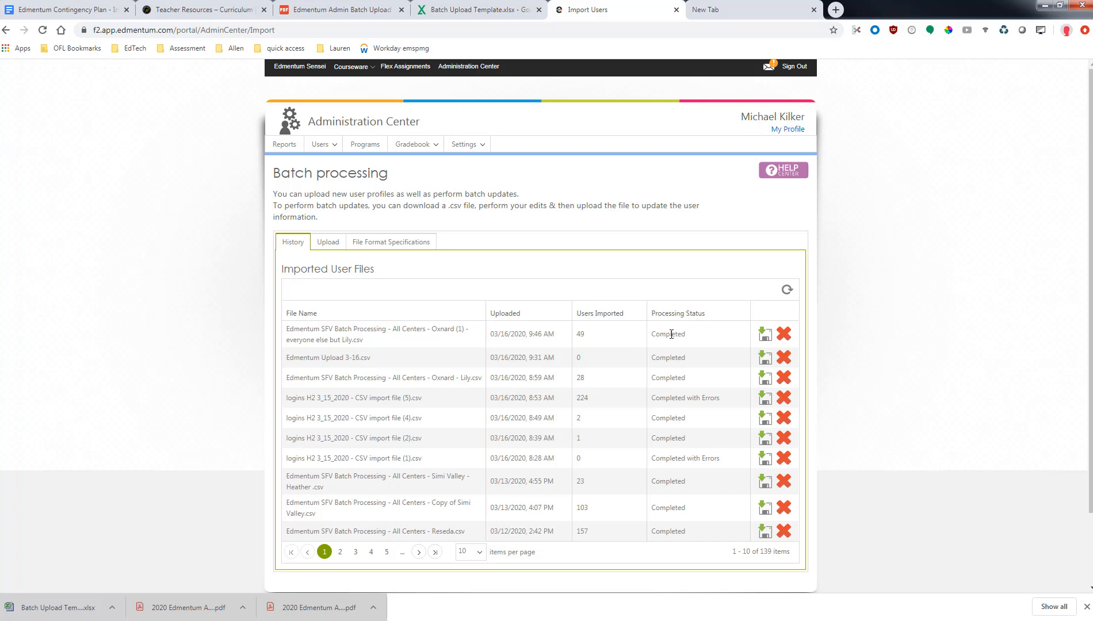
Refresh the history of imported user files and return to the Batch Uploading Accounts guide
left_click(787, 291)
left_click(786, 291)
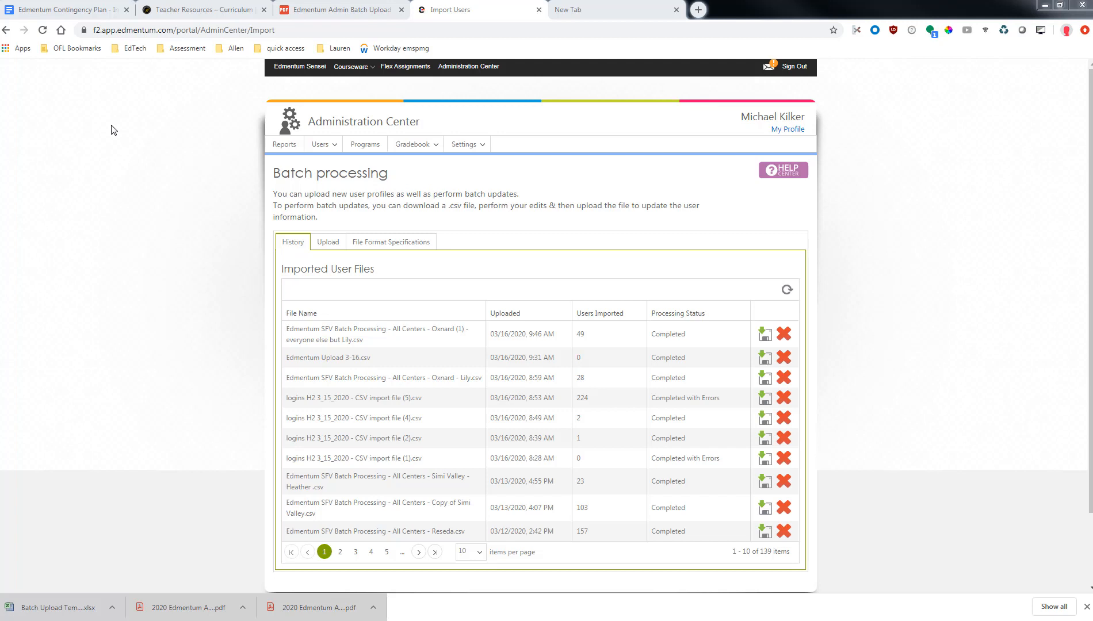
left_click(325, 11)
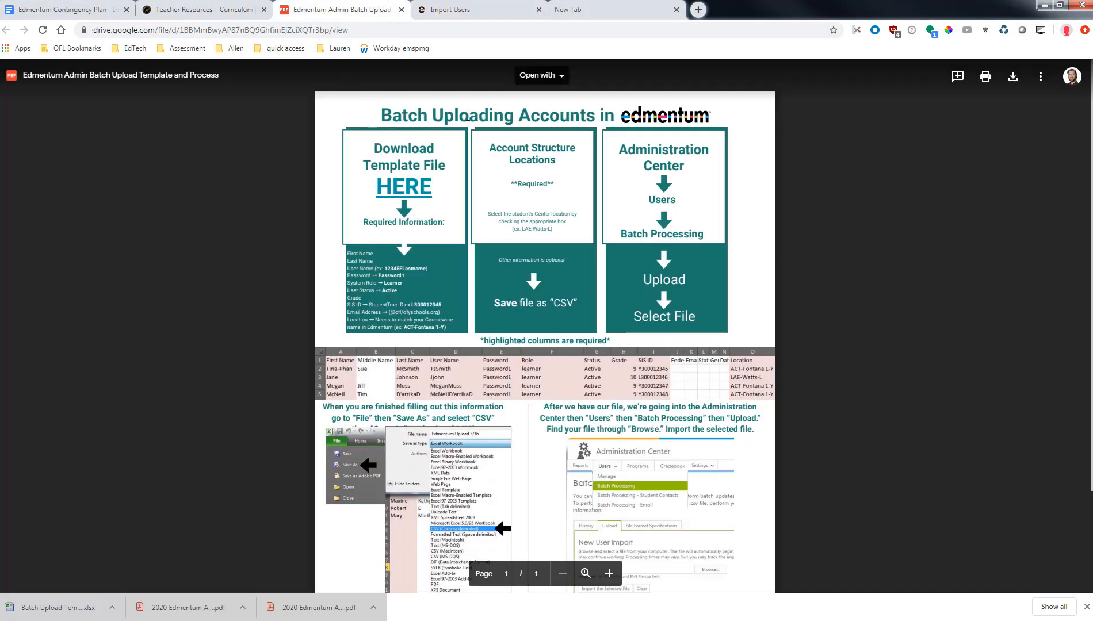